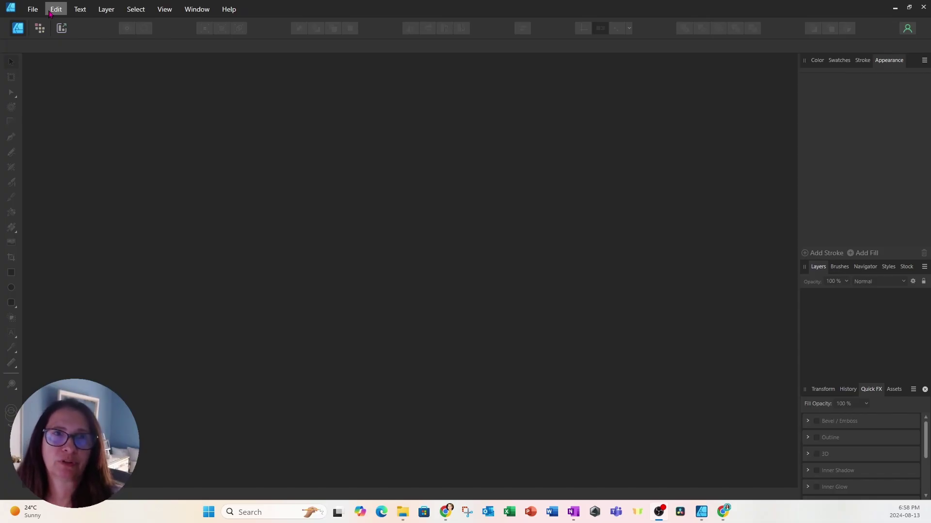
Switch to the Downloads folder in File Explorer and maximize its window.
{"action": "left_click", "coordinate": [895, 8]}
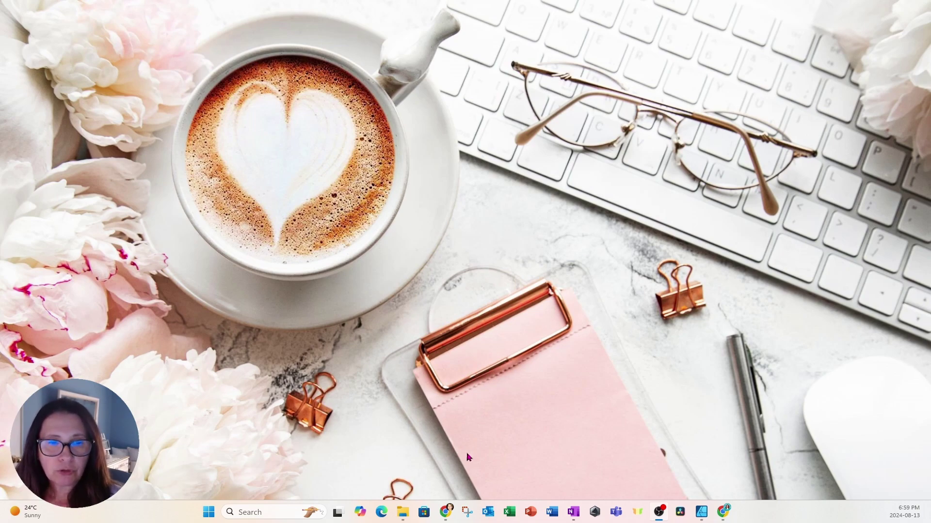
{"action": "mouse_move", "coordinate": [402, 512]}
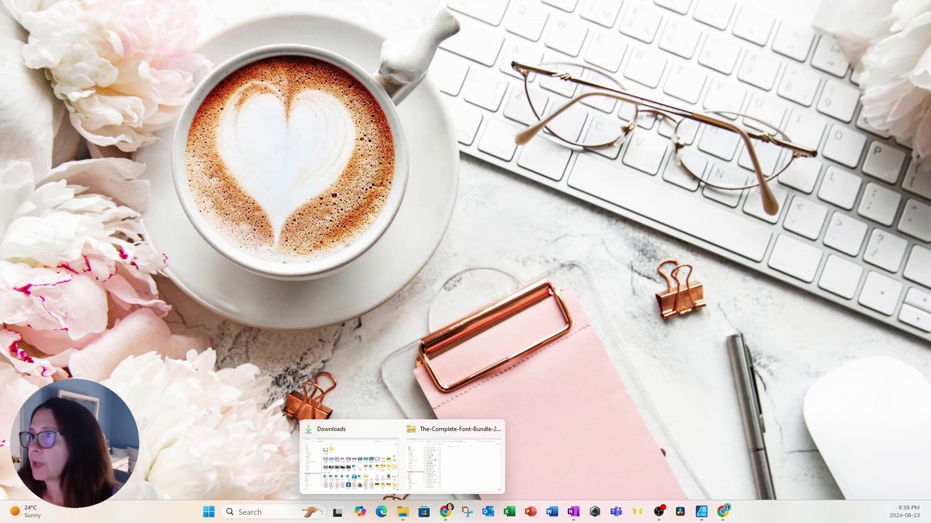
{"action": "left_click", "coordinate": [349, 463]}
{"action": "left_click_drag", "start_coordinate": [311, 118], "coordinate": [334, 1]}
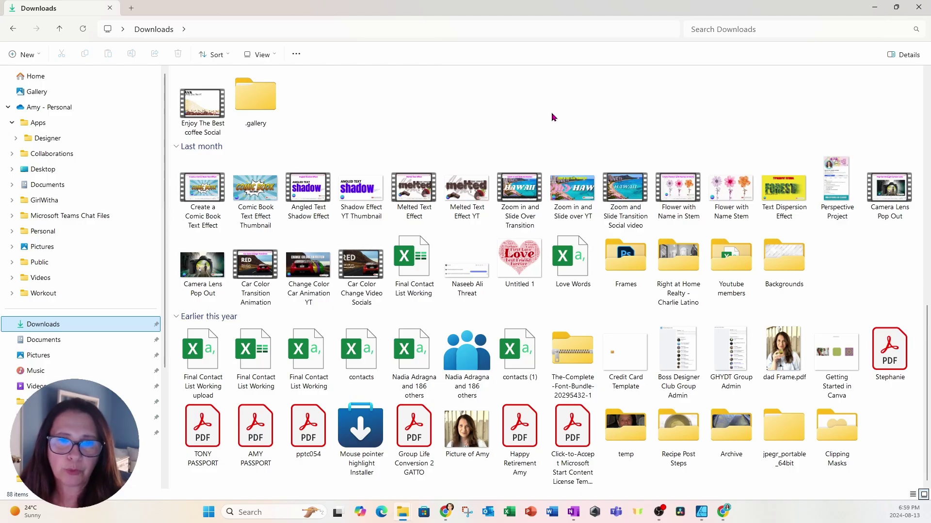
Extract the zipped The-Complete-Font-Bundle-20295432-1 archive into the proposed folder of the same name in Downloads.
{"action": "right_click", "coordinate": [564, 359]}
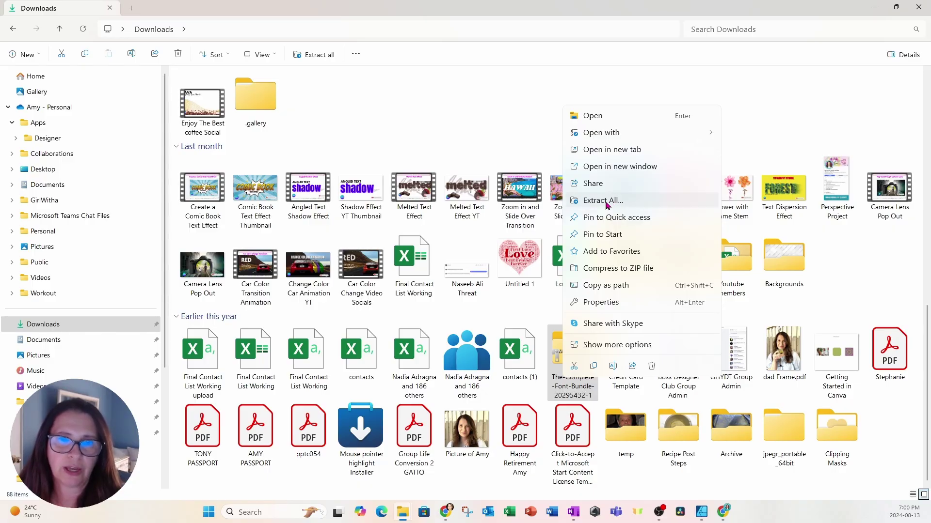
{"action": "left_click", "coordinate": [607, 205]}
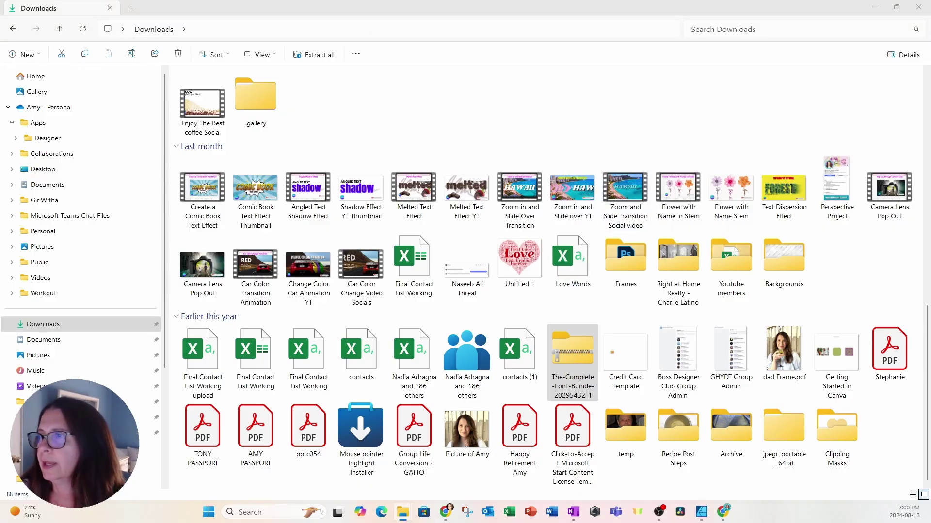
{"action": "left_click_drag", "start_coordinate": [509, 198], "coordinate": [461, 83]}
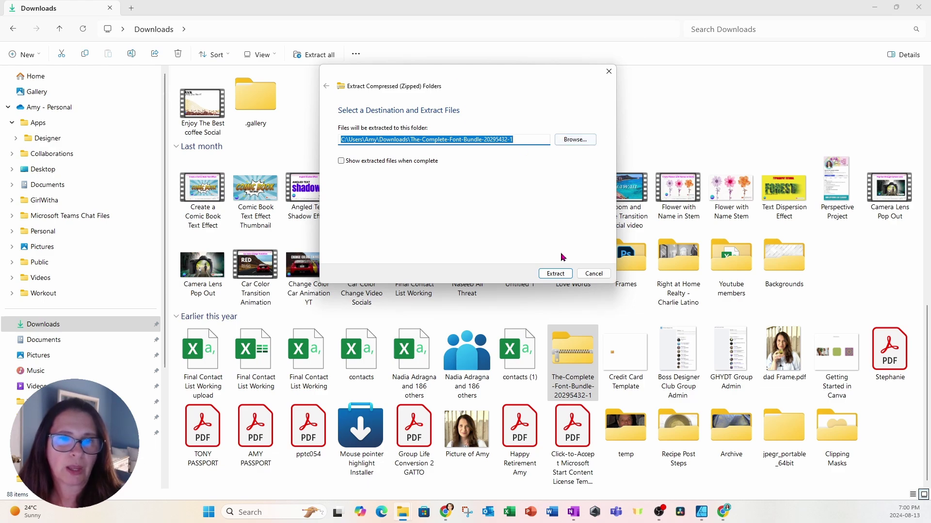
{"action": "left_click", "coordinate": [556, 274]}
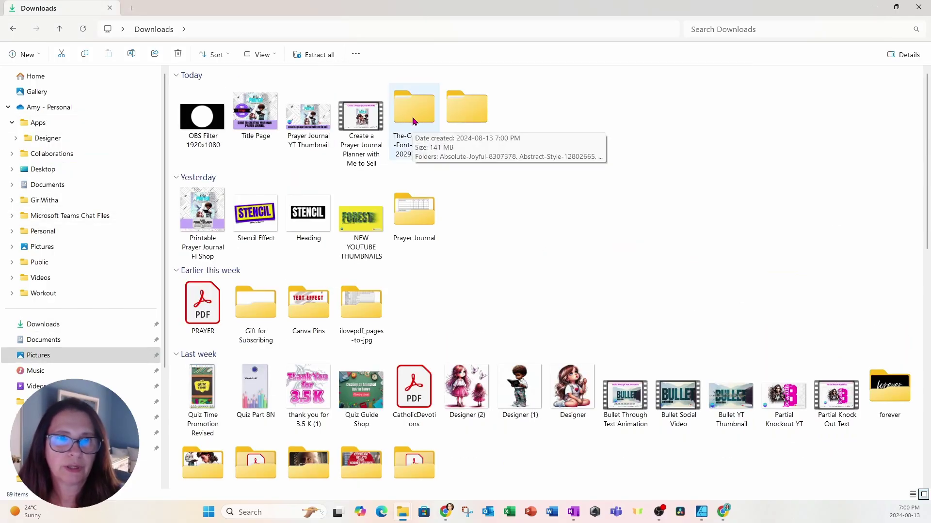
Open the Blank-Note-5372412 folder inside the extracted font bundle and preview the BlankNote TrueType font.
{"action": "double_click", "coordinate": [413, 121]}
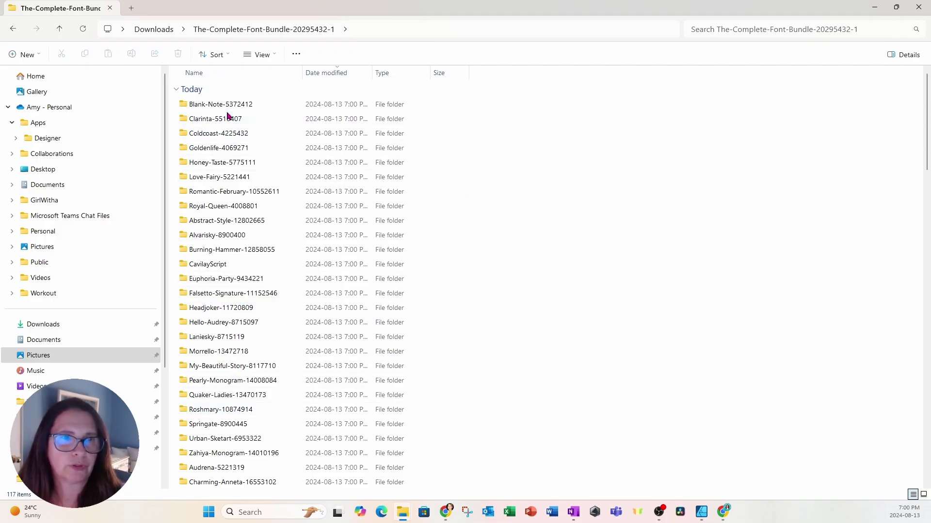
{"action": "left_click", "coordinate": [205, 108]}
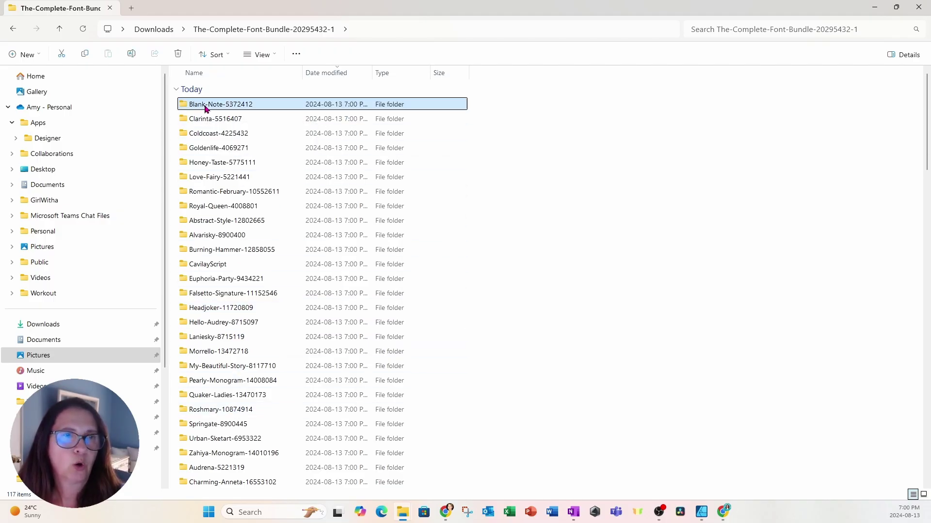
{"action": "double_click", "coordinate": [205, 108]}
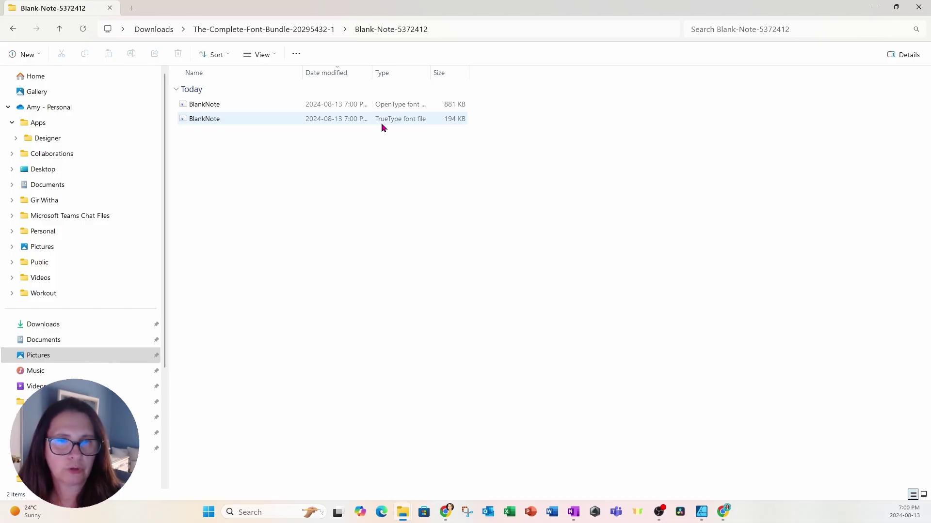
{"action": "double_click", "coordinate": [198, 122]}
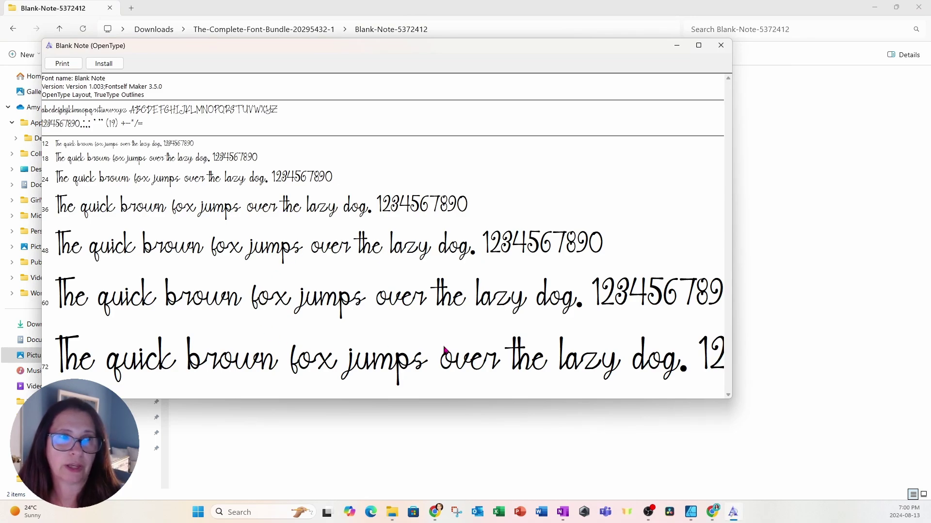
{"action": "left_click", "coordinate": [676, 47]}
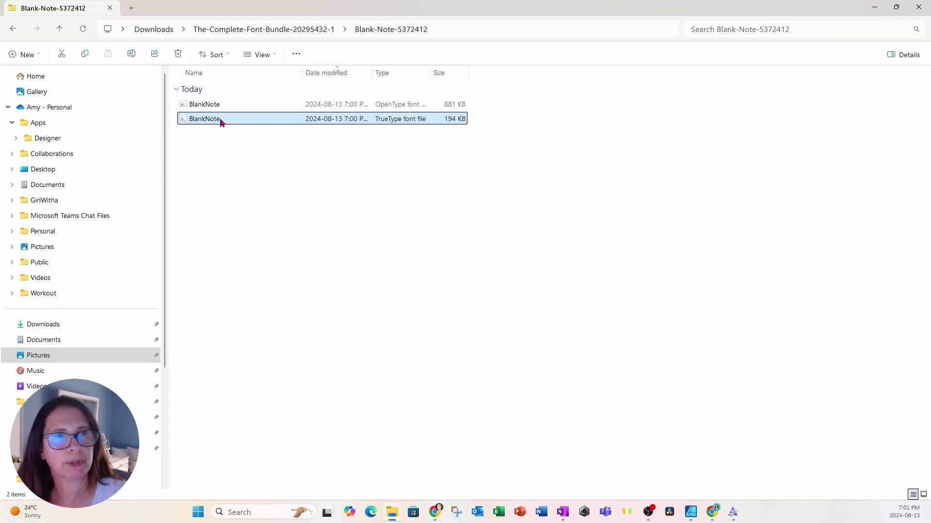
Copy the BlankNote TrueType font file into the Downloads folder.
{"action": "mouse_move", "coordinate": [221, 121]}
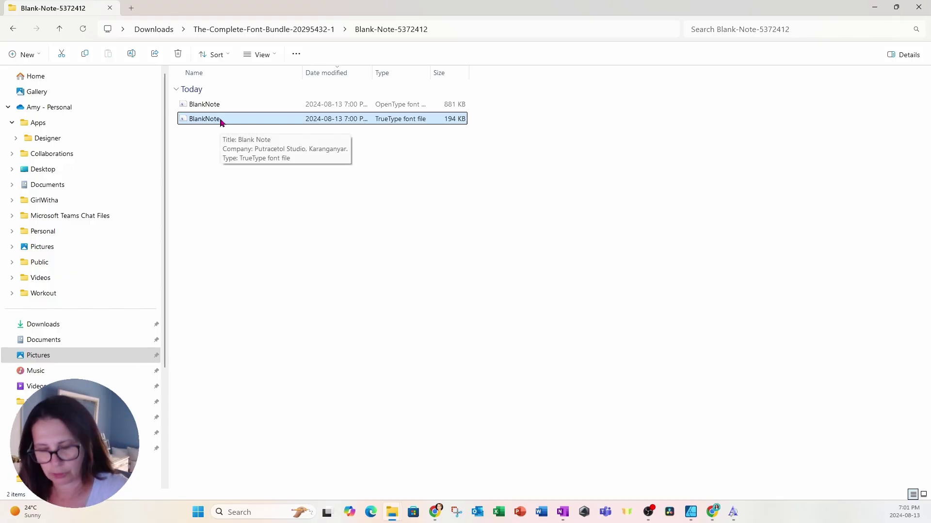
{"action": "key", "text": "ctrl+c"}
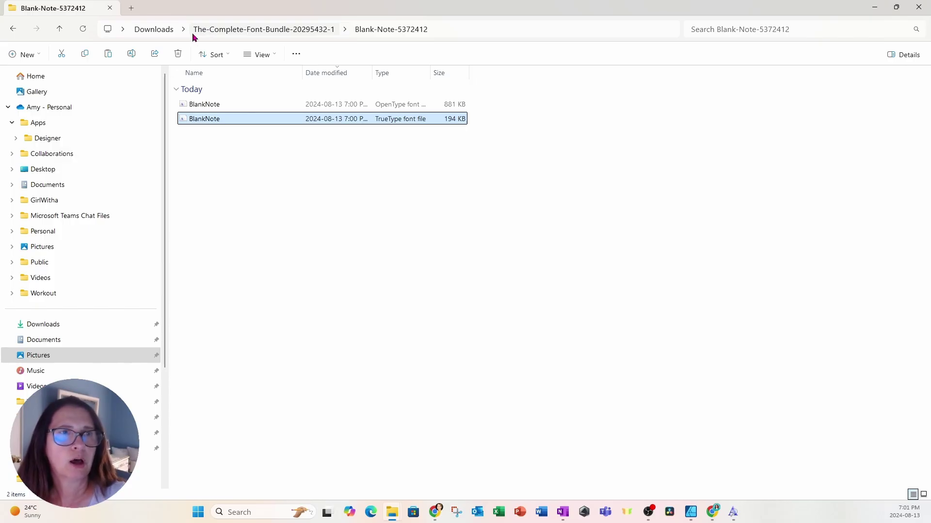
{"action": "left_click", "coordinate": [163, 33]}
{"action": "left_click", "coordinate": [650, 160]}
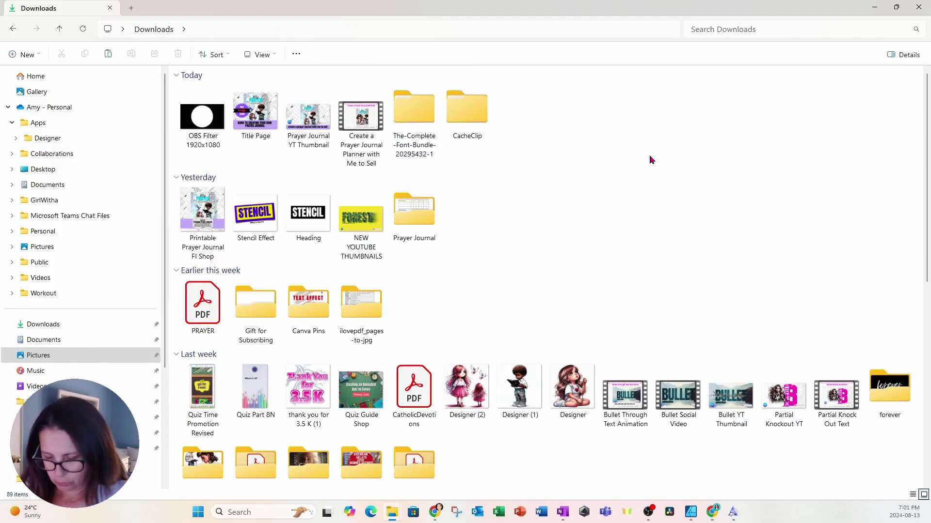
{"action": "key", "text": "ctrl+v"}
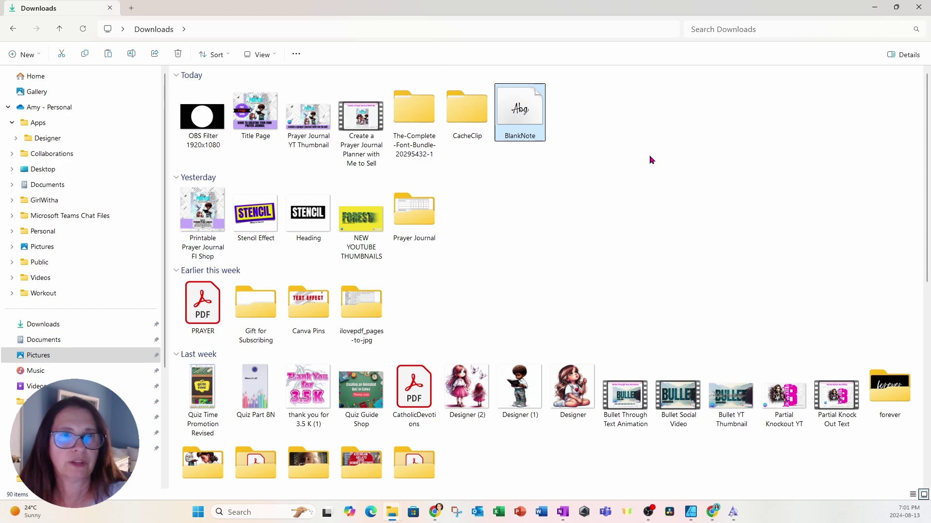
Copy the RomanticFebruary TrueType font file from the bundle's Romantic-February-10552611 folder into the Downloads folder.
{"action": "double_click", "coordinate": [422, 116]}
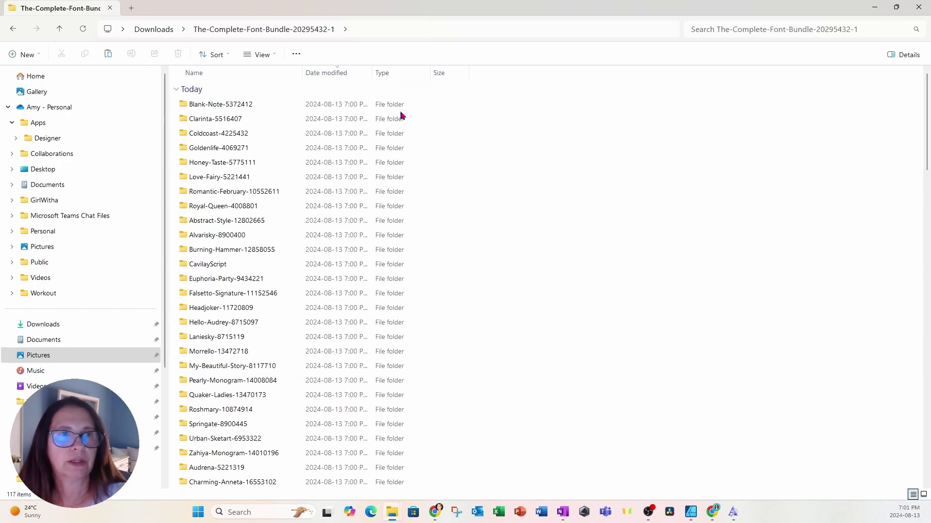
{"action": "double_click", "coordinate": [219, 192]}
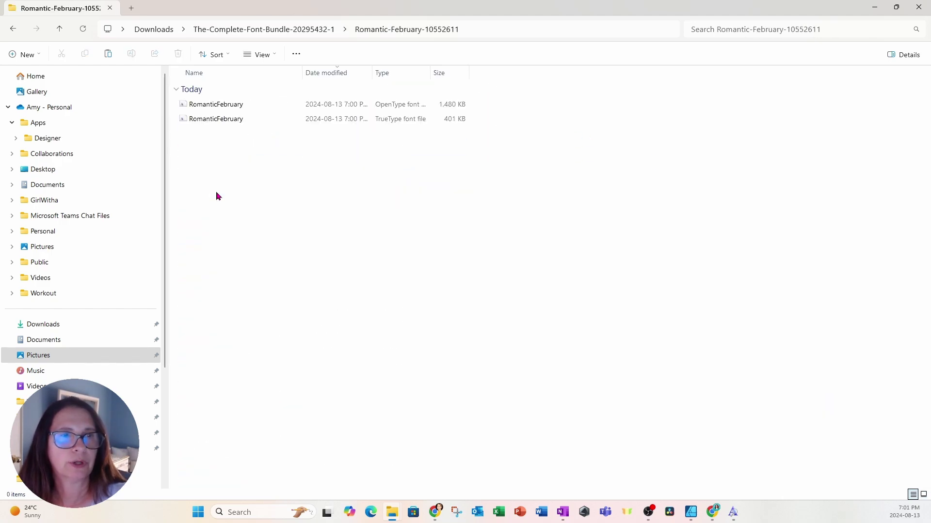
{"action": "left_click", "coordinate": [214, 123]}
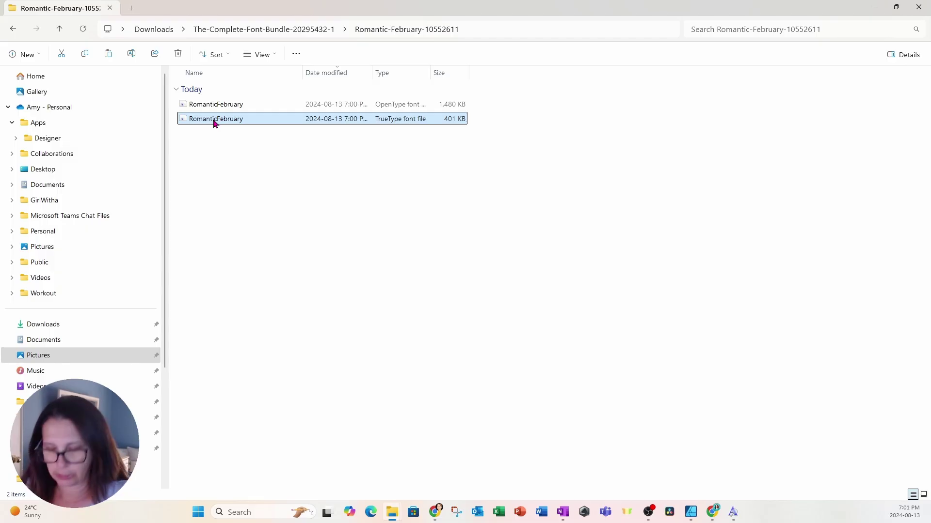
{"action": "left_click", "coordinate": [155, 29]}
{"action": "left_click", "coordinate": [673, 240]}
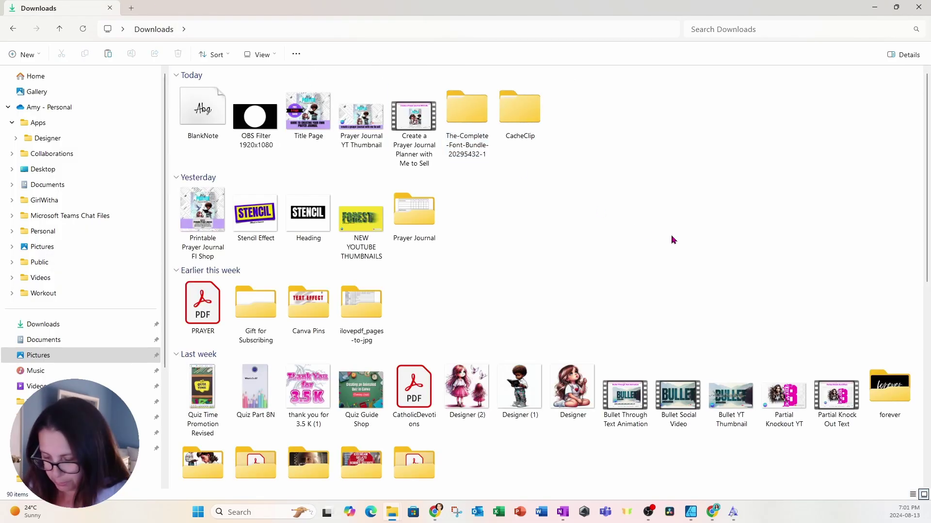
{"action": "key", "text": "ctrl+v"}
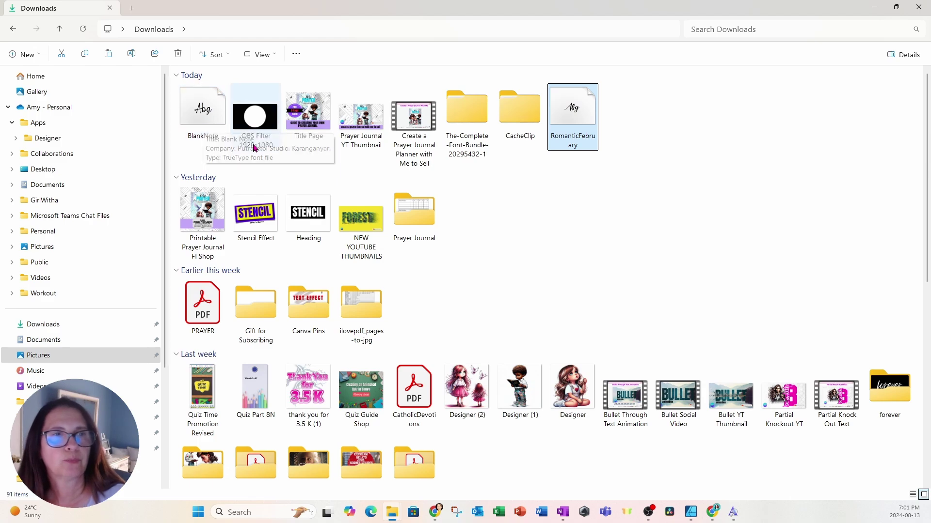
Install the BlankNote and RomanticFebruary font files from Downloads together.
{"action": "right_click", "coordinate": [200, 106]}
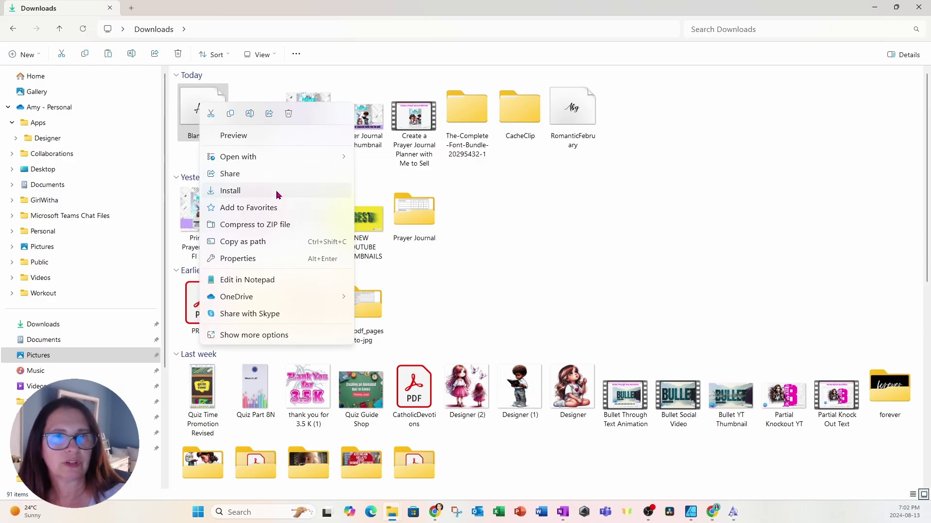
{"action": "left_click", "coordinate": [310, 194]}
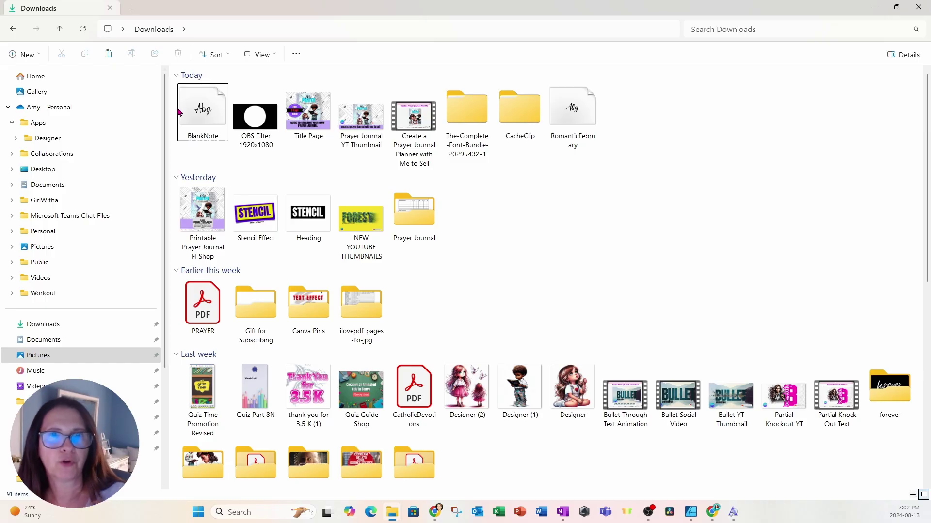
{"action": "left_click", "coordinate": [195, 112]}
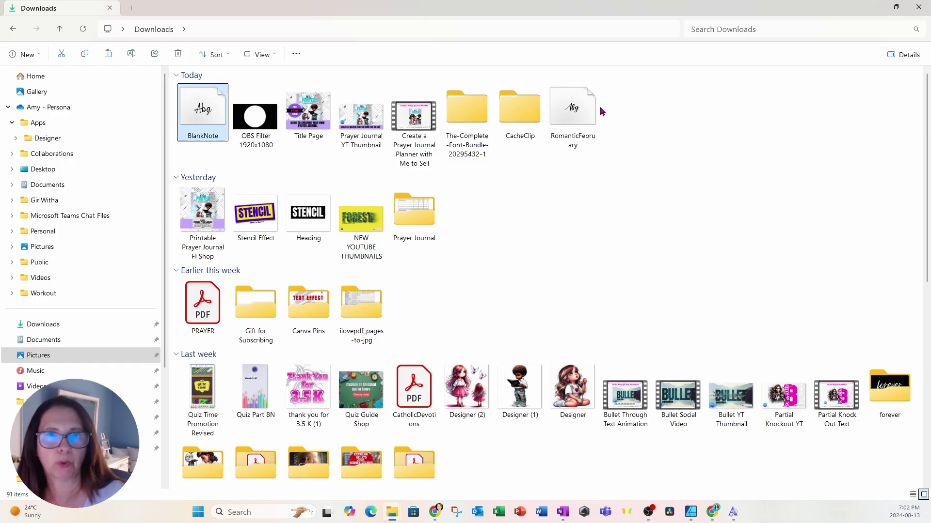
{"action": "left_click", "coordinate": [569, 114], "text": "ctrl"}
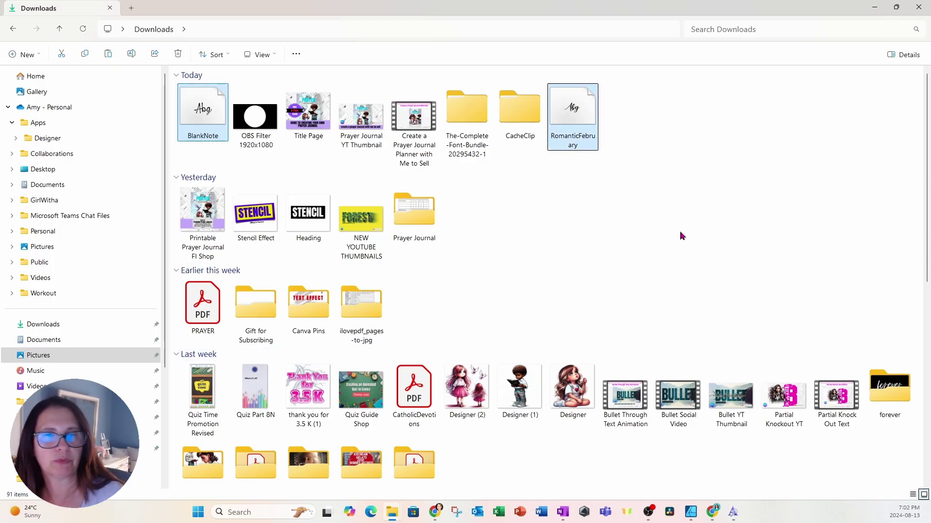
{"action": "right_click", "coordinate": [571, 115]}
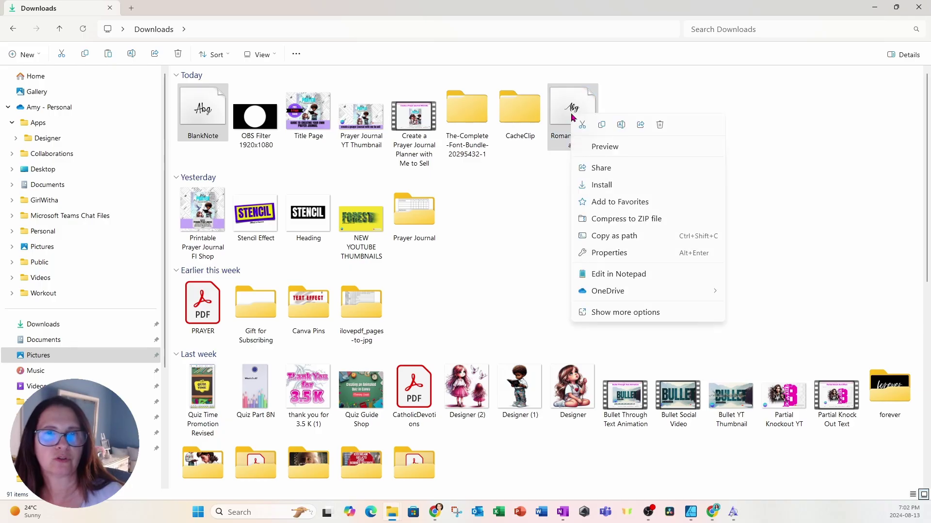
{"action": "left_click", "coordinate": [603, 186]}
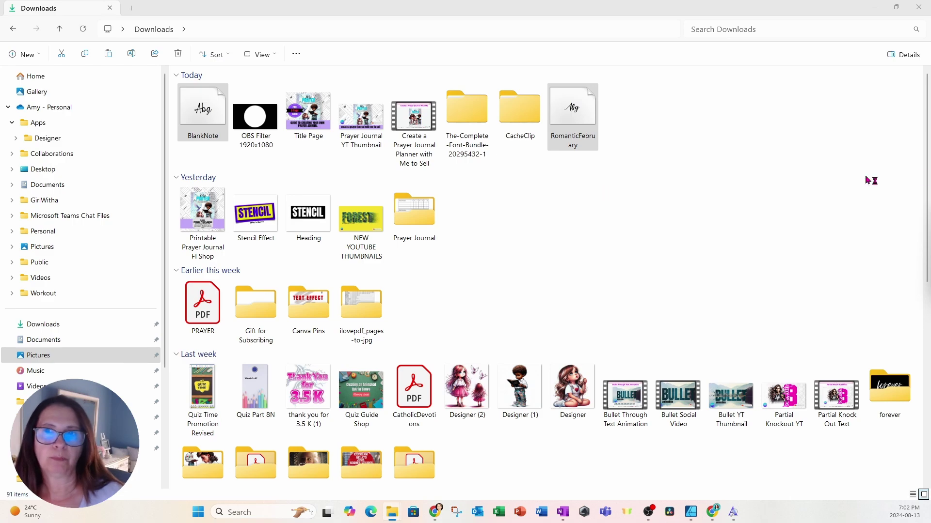
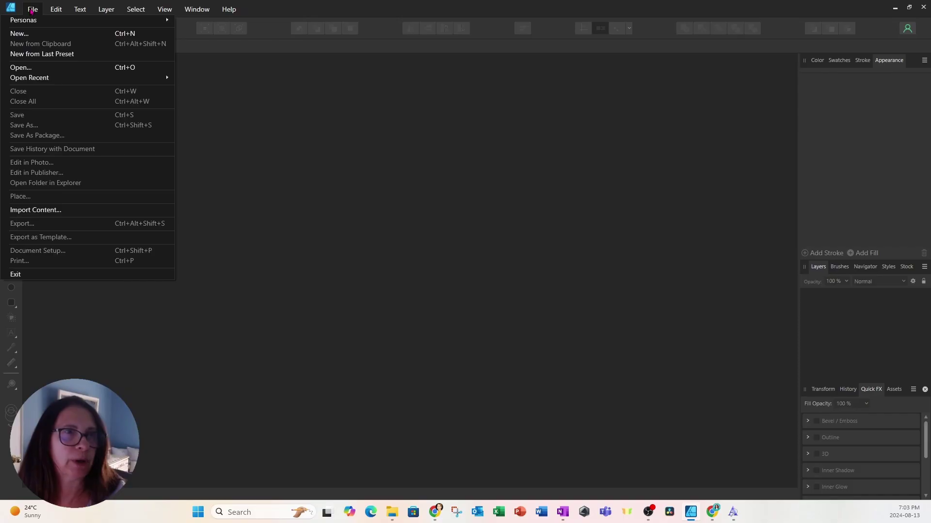
Switch to Affinity Designer and create a new A3 landscape print document, 420 × 297 mm at 300 DPI.
{"action": "left_click", "coordinate": [19, 34]}
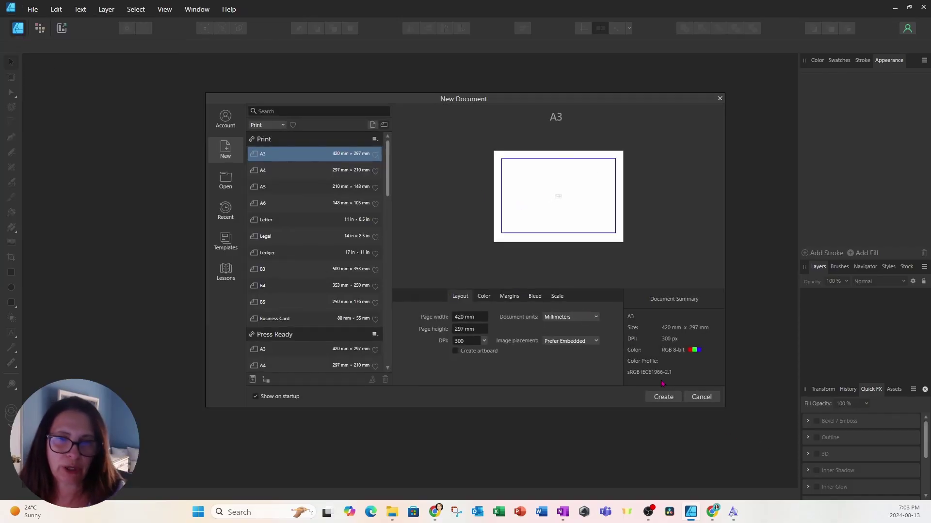
{"action": "left_click", "coordinate": [664, 397]}
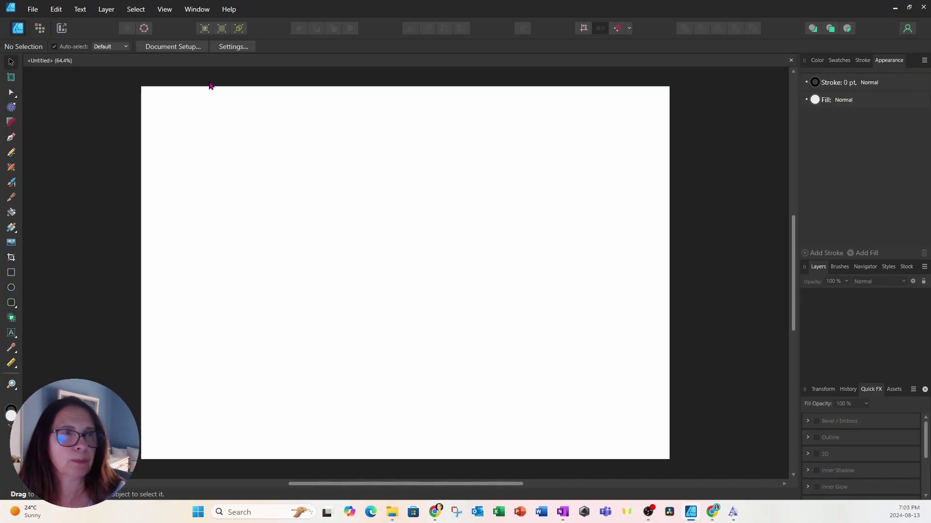
Add artistic text reading "Font" at about 484.8 pt and move it to the middle of the page.
{"action": "left_click", "coordinate": [13, 336]}
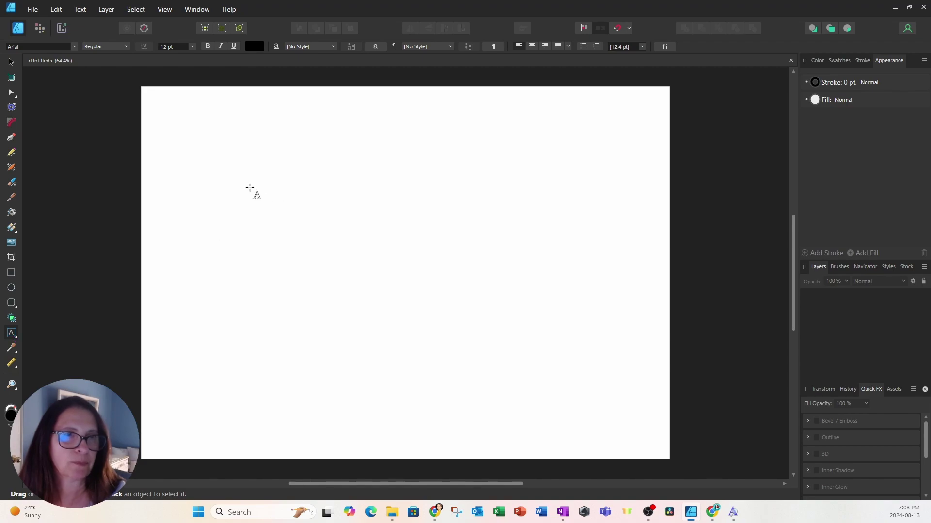
{"action": "left_click_drag", "start_coordinate": [237, 166], "coordinate": [389, 322]}
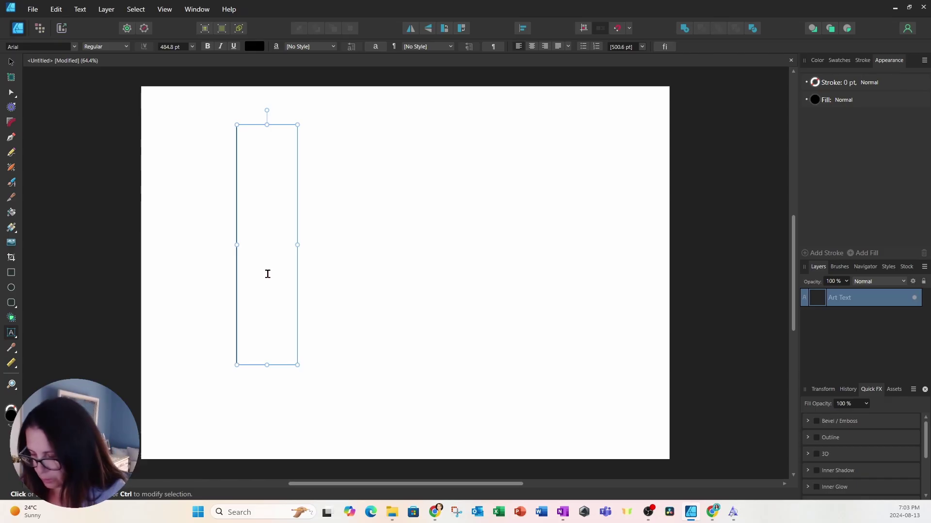
{"action": "type", "text": "F"}
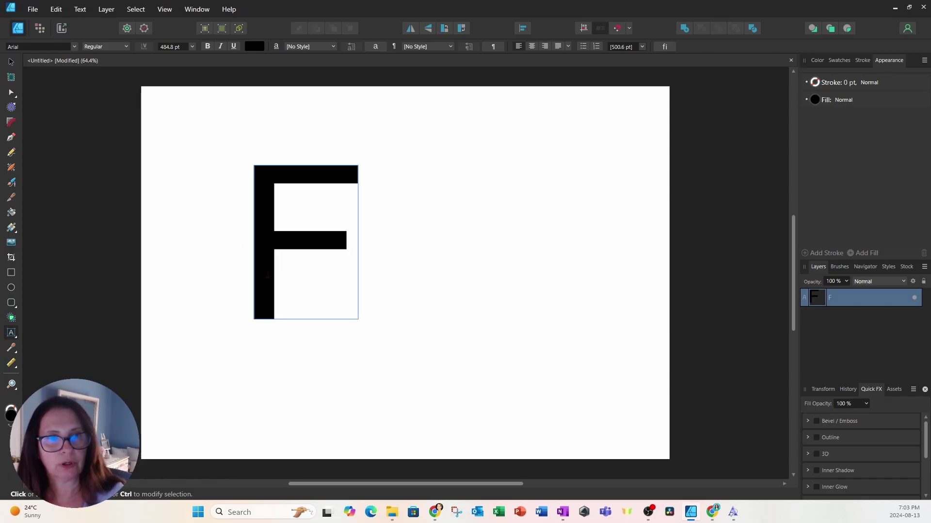
{"action": "type", "text": "ont"}
{"action": "key", "text": "Escape"}
{"action": "key", "text": "Escape"}
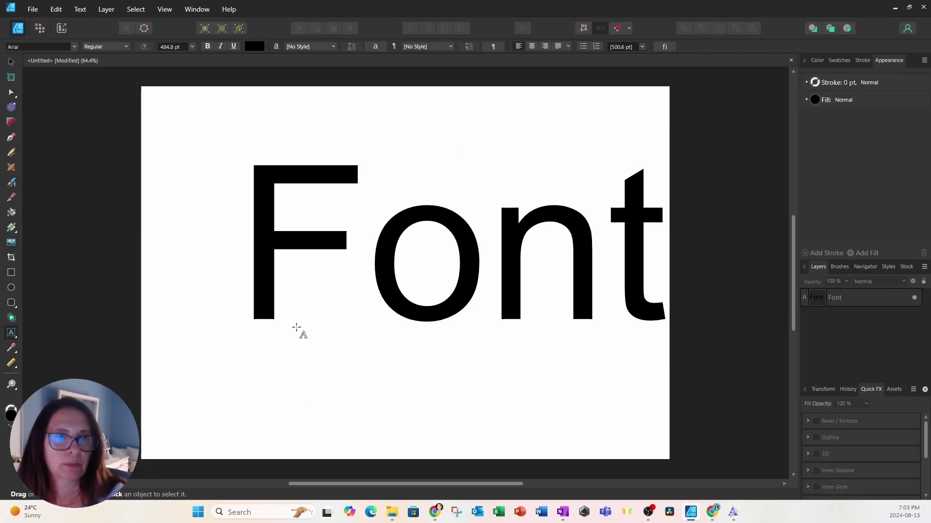
{"action": "key", "text": "v"}
{"action": "mouse_move", "coordinate": [504, 267]}
{"action": "left_mouse_down"}
{"action": "mouse_move", "coordinate": [448, 268]}
{"action": "mouse_move", "coordinate": [437, 303]}
{"action": "left_mouse_up"}
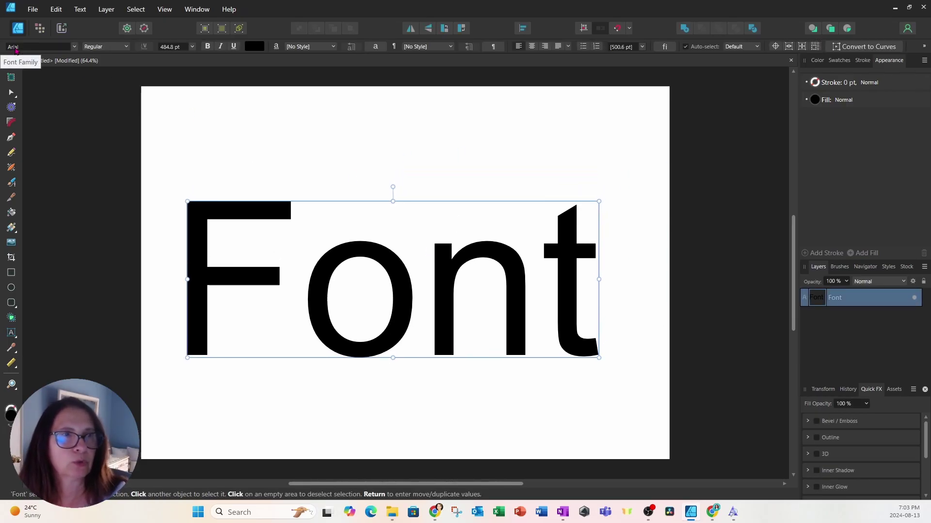
Apply the Blank Note font to the "Font" text and move it to the upper part of the page.
{"action": "left_click", "coordinate": [75, 47]}
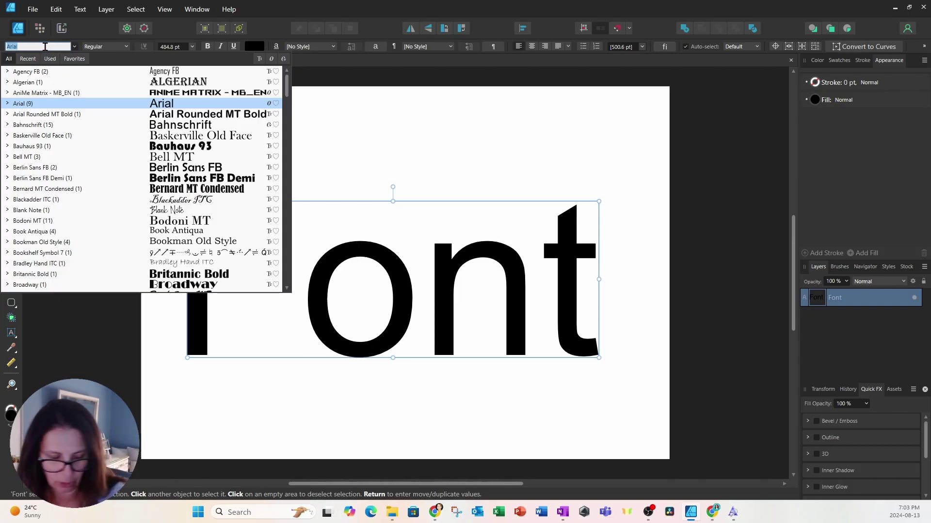
{"action": "type", "text": "blan"}
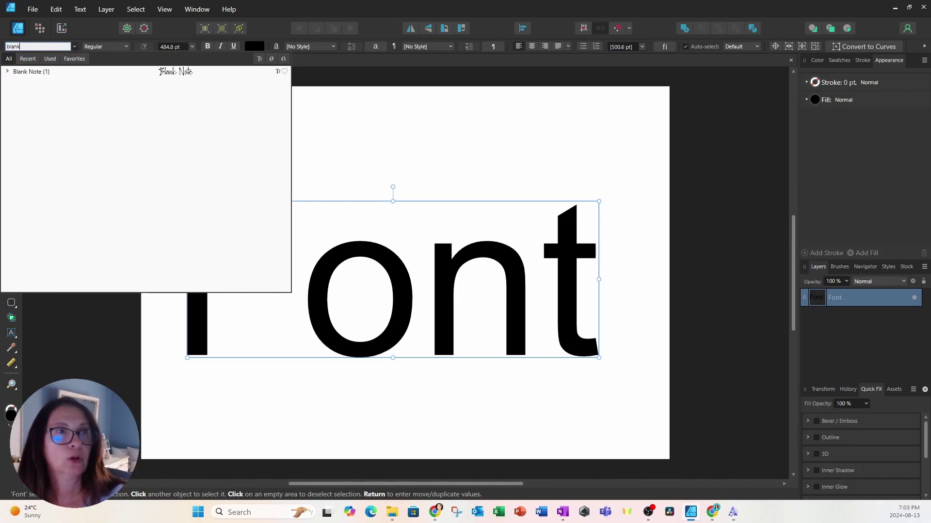
{"action": "left_click", "coordinate": [20, 72]}
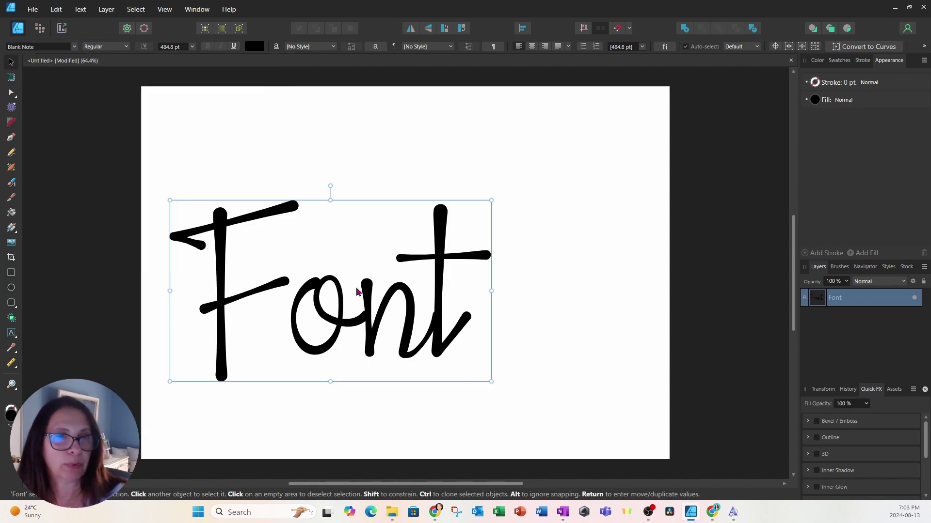
{"action": "left_click_drag", "start_coordinate": [338, 322], "coordinate": [409, 225]}
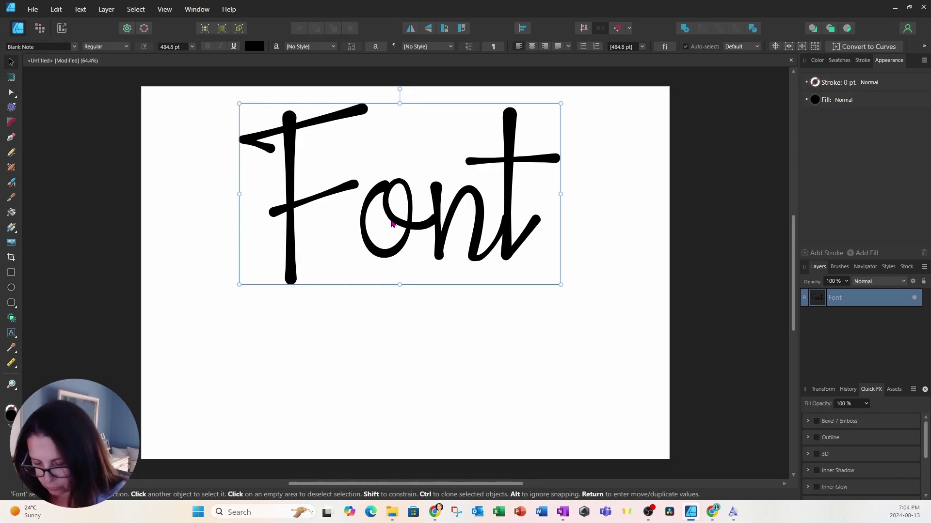
Duplicate the "Font" text and stack the two copies on the page, scaled down, with the lower one at about 420.7 pt.
{"action": "key", "text": "ctrl+j"}
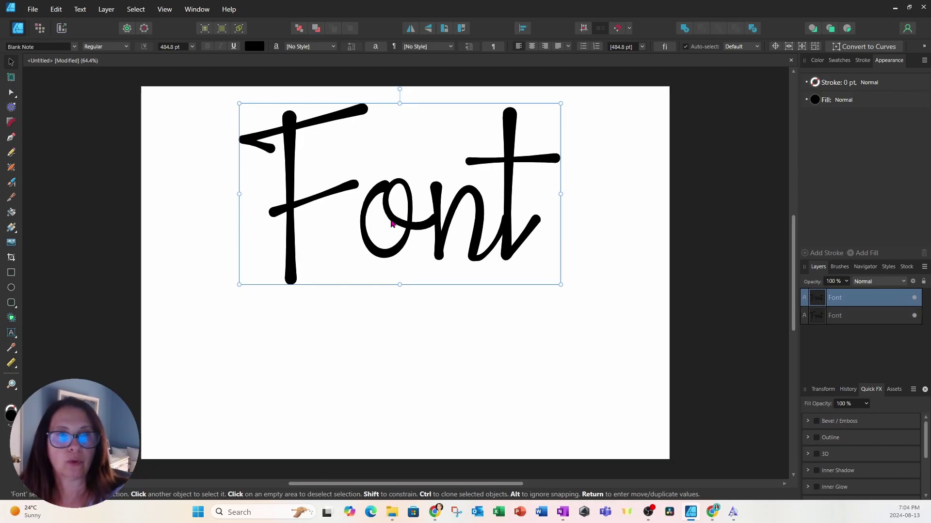
{"action": "left_click", "coordinate": [853, 317]}
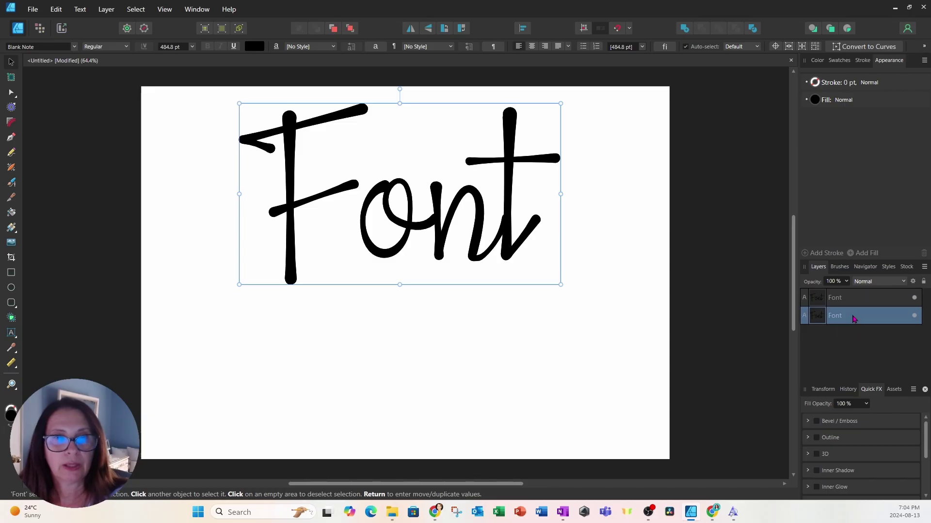
{"action": "left_click_drag", "start_coordinate": [474, 266], "coordinate": [407, 326]}
{"action": "left_click", "coordinate": [418, 335]}
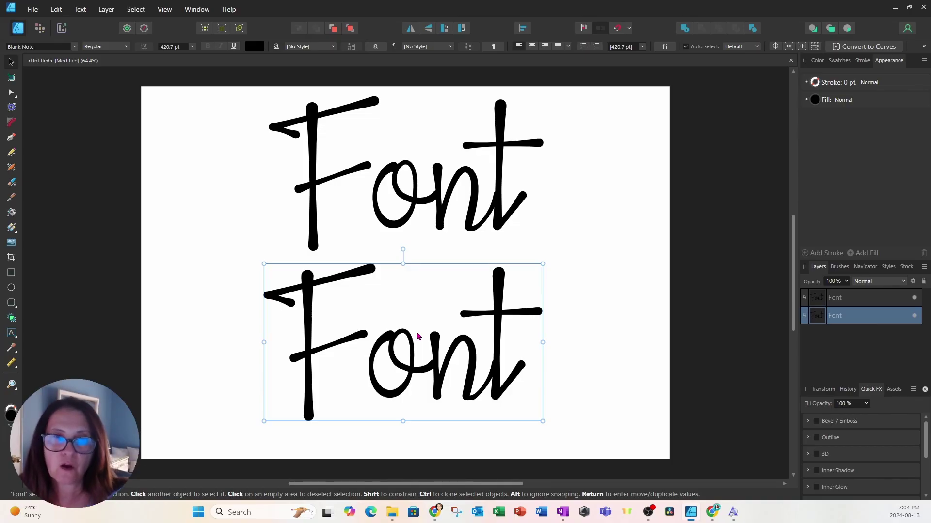
Apply the Romantic February font to the lower "Font" text and scale it down to about 333.6 pt to fit the page.
{"action": "left_click", "coordinate": [46, 46]}
{"action": "left_click_drag", "start_coordinate": [46, 46], "coordinate": [2, 51]}
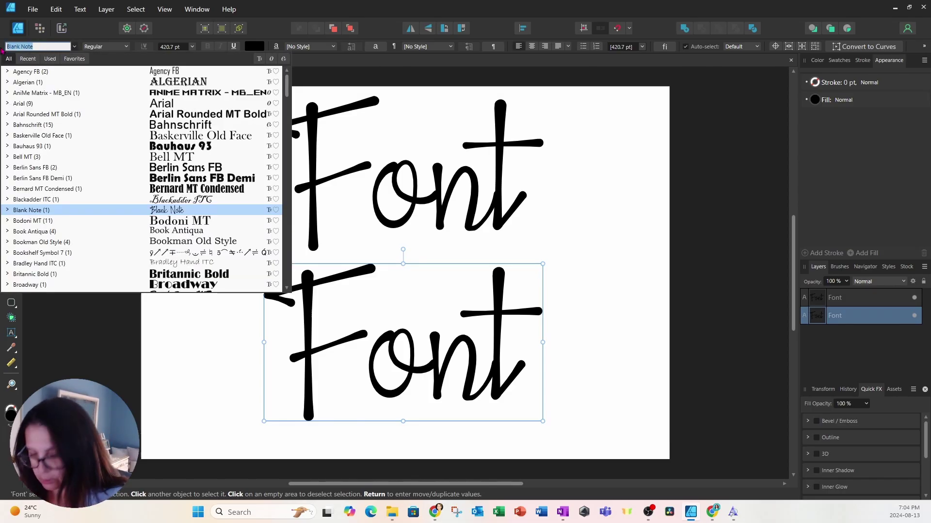
{"action": "type", "text": "romanti"}
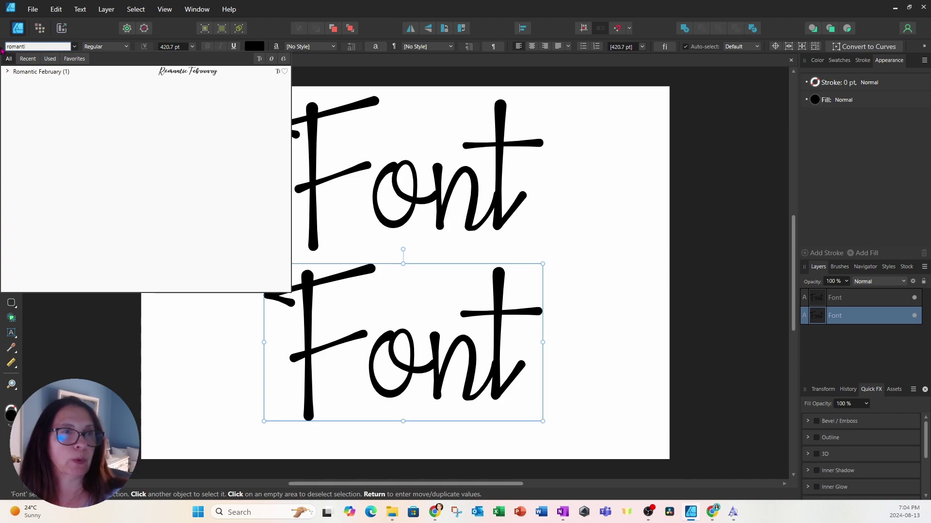
{"action": "left_click", "coordinate": [34, 71]}
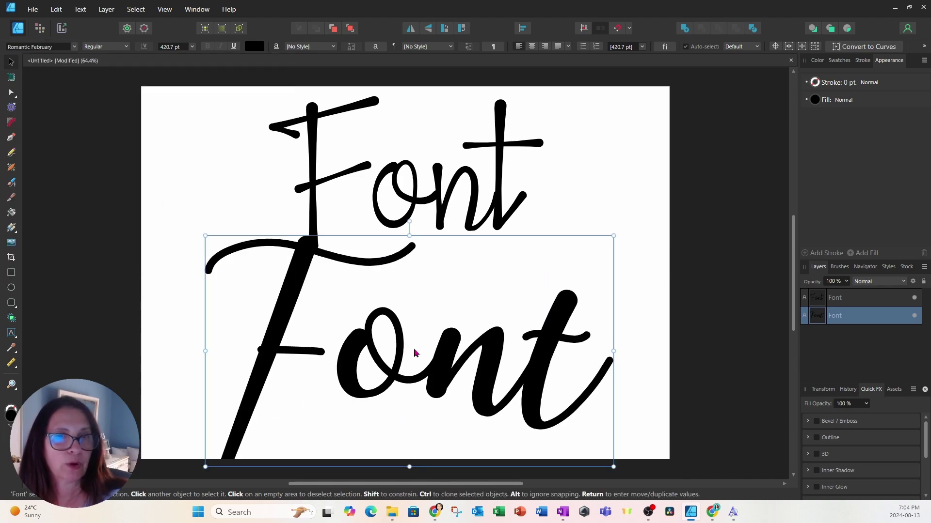
{"action": "left_click_drag", "start_coordinate": [614, 466], "coordinate": [526, 411]}
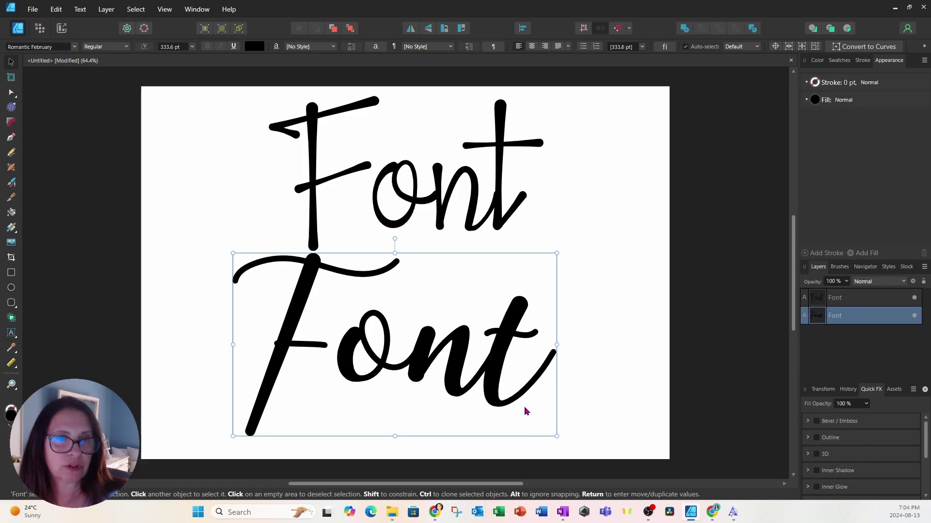